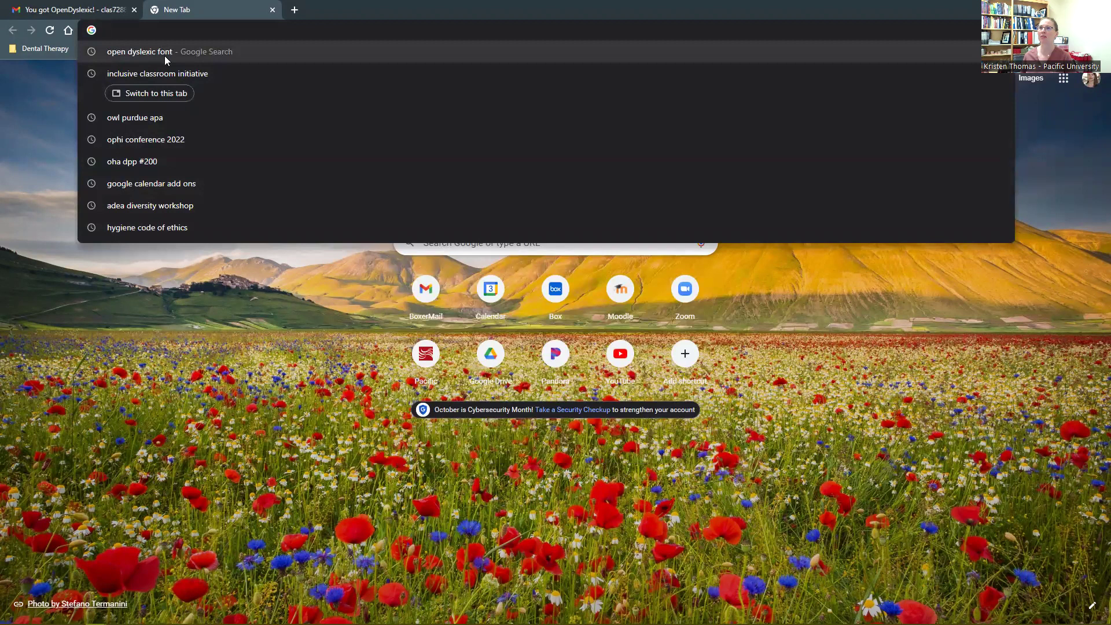
Search Google for 'open dyslexic font' and open the 'OpenDyslexic: Home' result
click(164, 56)
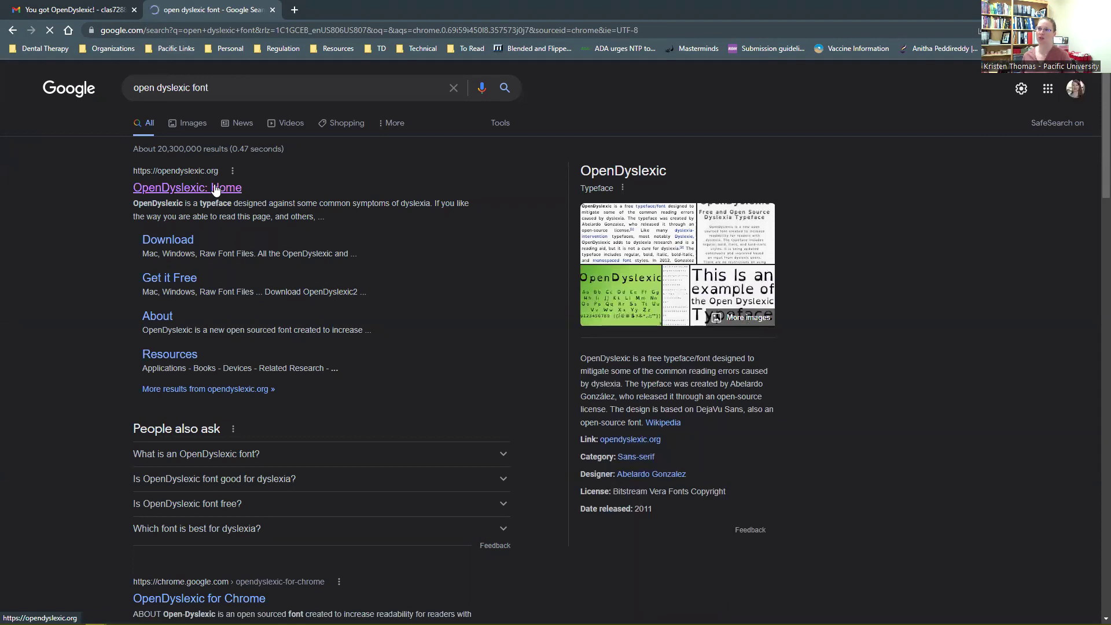
click(210, 188)
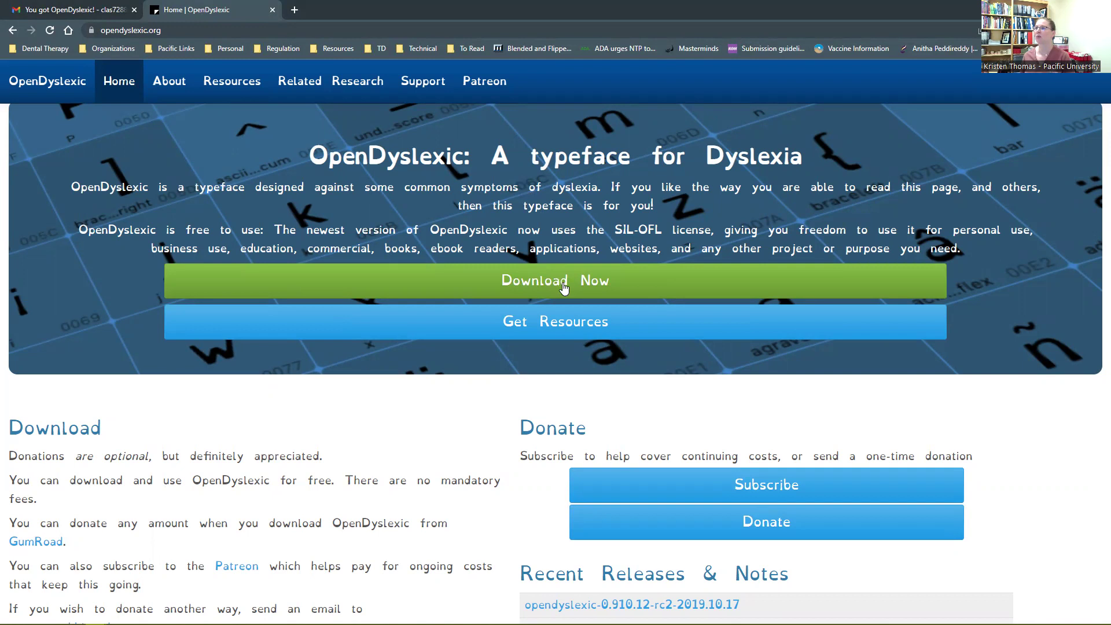
From the OpenDyslexic download page, enter a $0 price on Gumroad and add the font to the cart
click(564, 289)
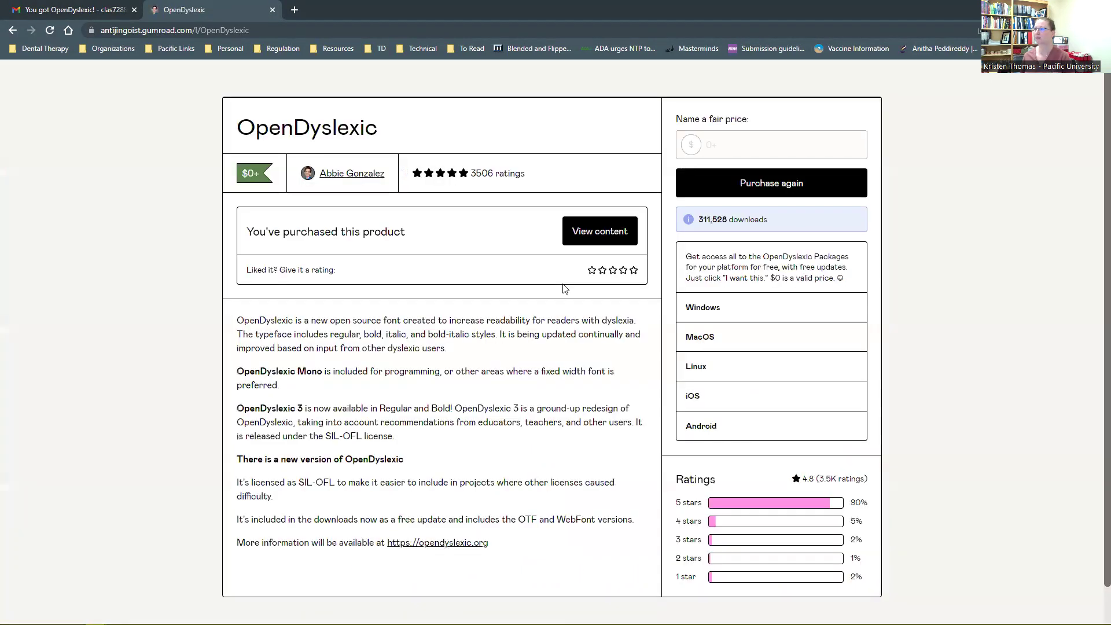
scroll(1023, 359, down, 5)
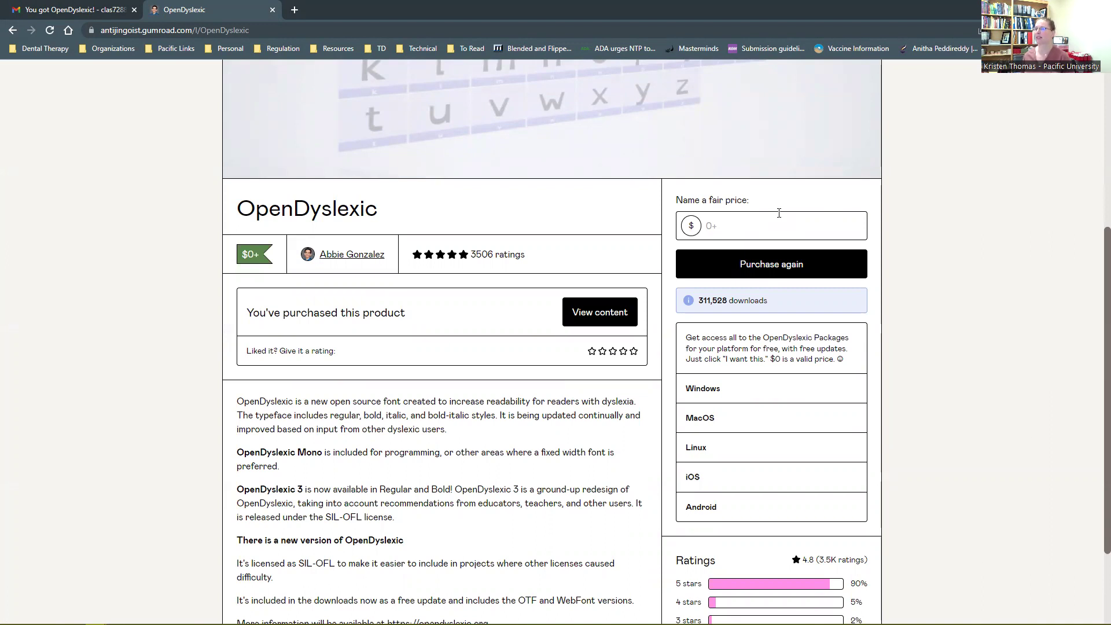
click(738, 230)
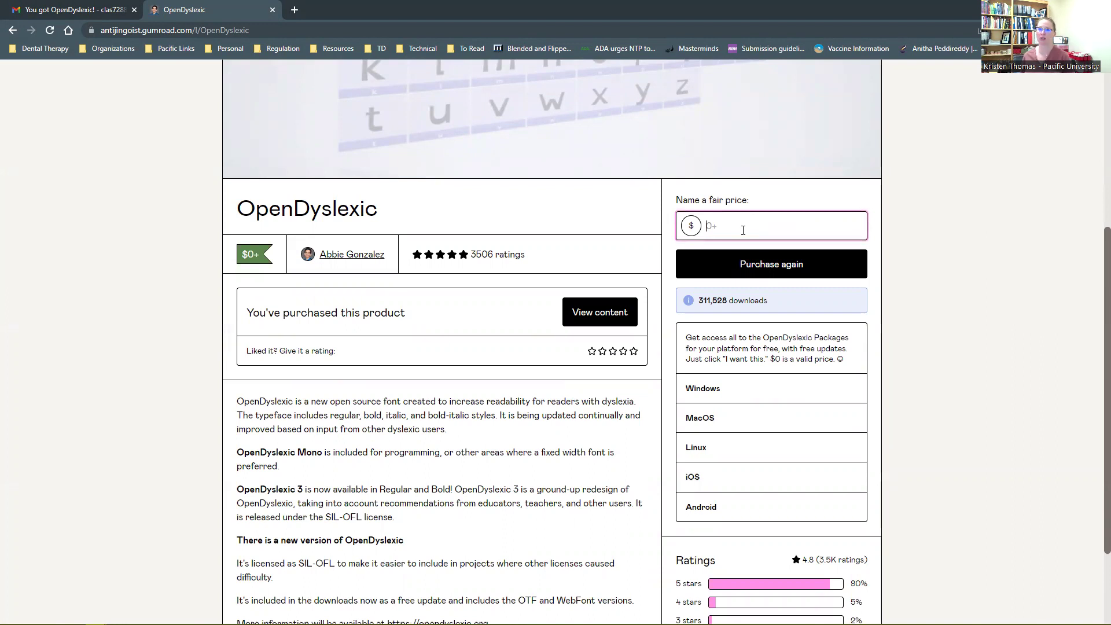
text(0)
click(778, 265)
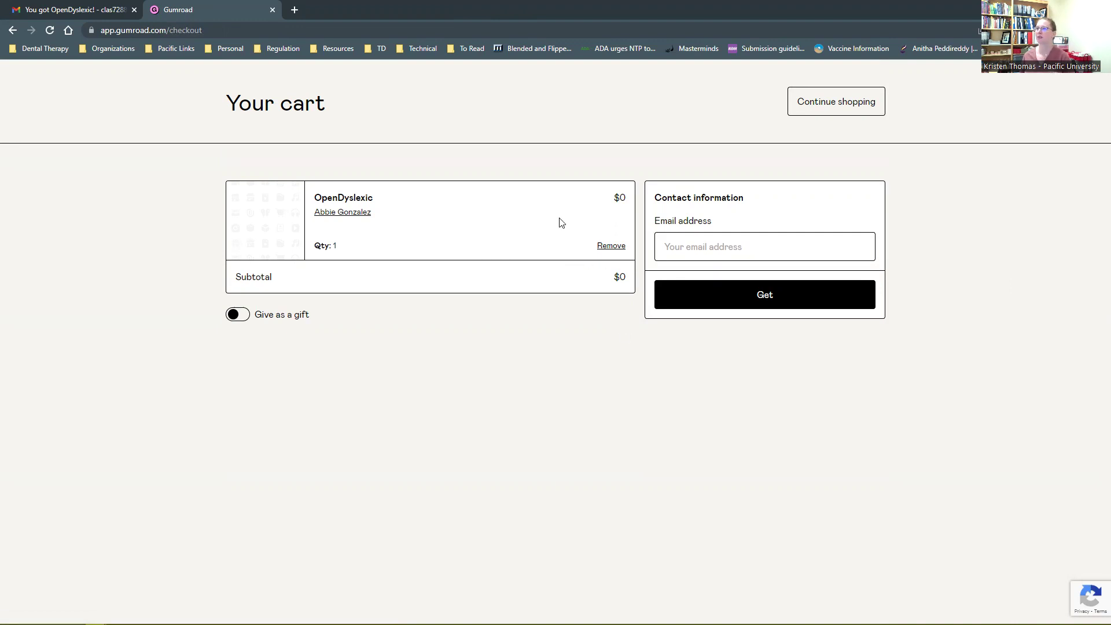
Enter the contact e-mail, complete the $0 checkout with Get, and close the Gumroad tab
click(691, 248)
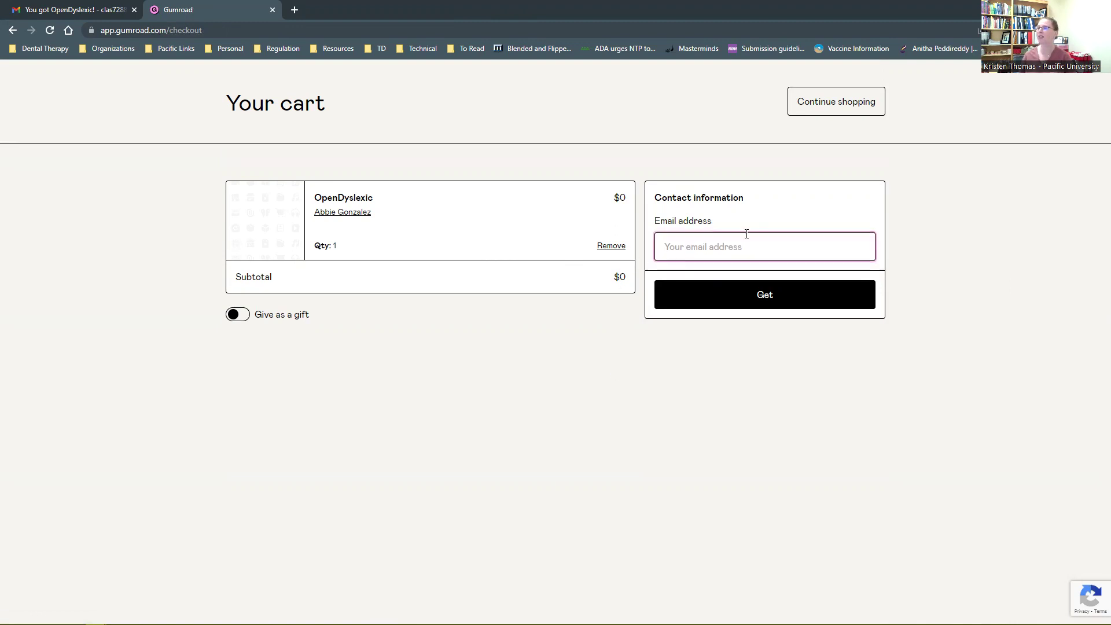
click(771, 300)
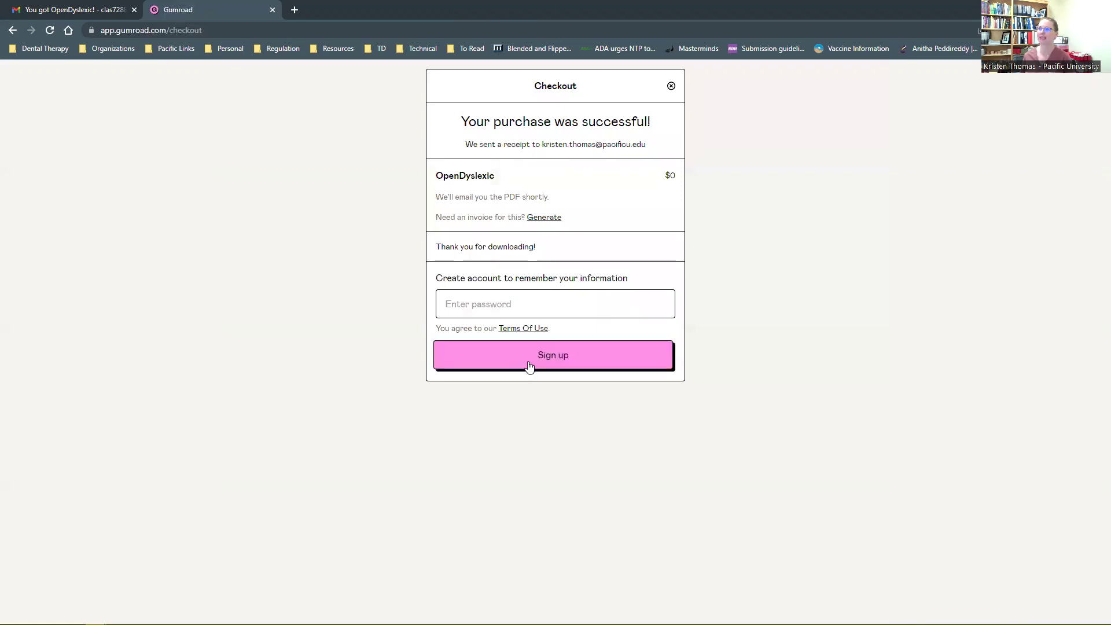
click(274, 9)
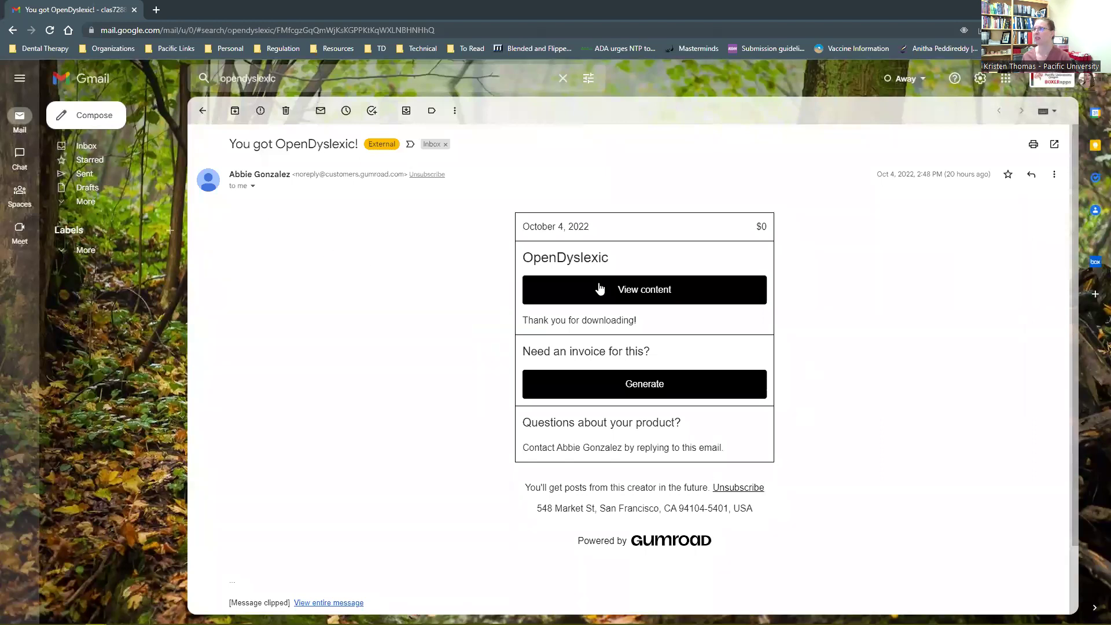
Open View content from the 'You got OpenDyslexic!' email and download the OpenDyslexic2 (Windows, MacOS, Linux OTF) package
click(650, 305)
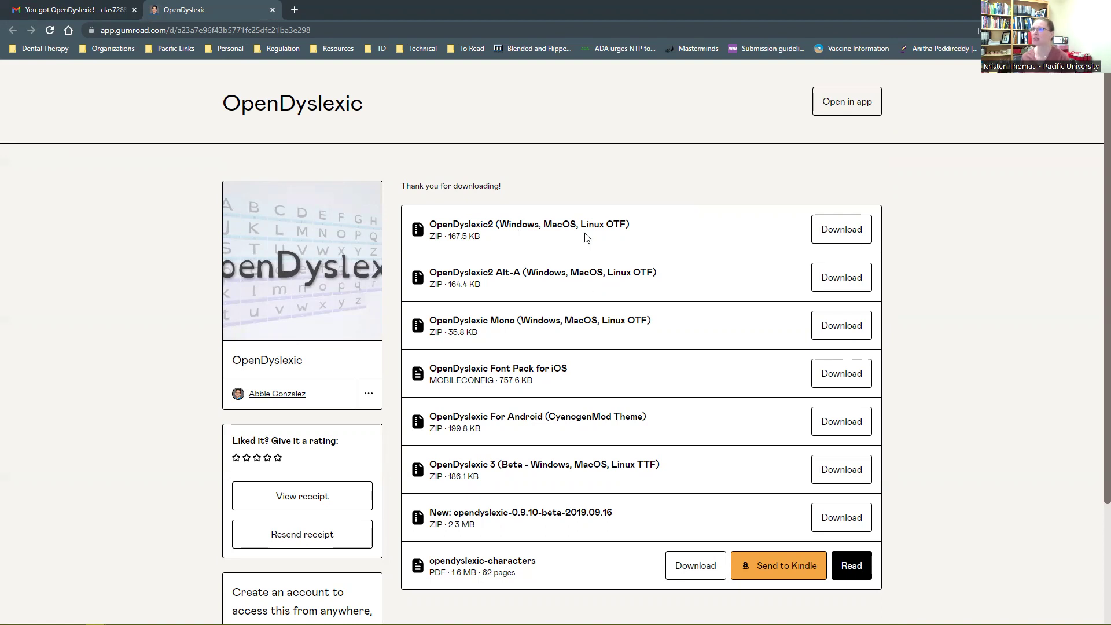
click(836, 232)
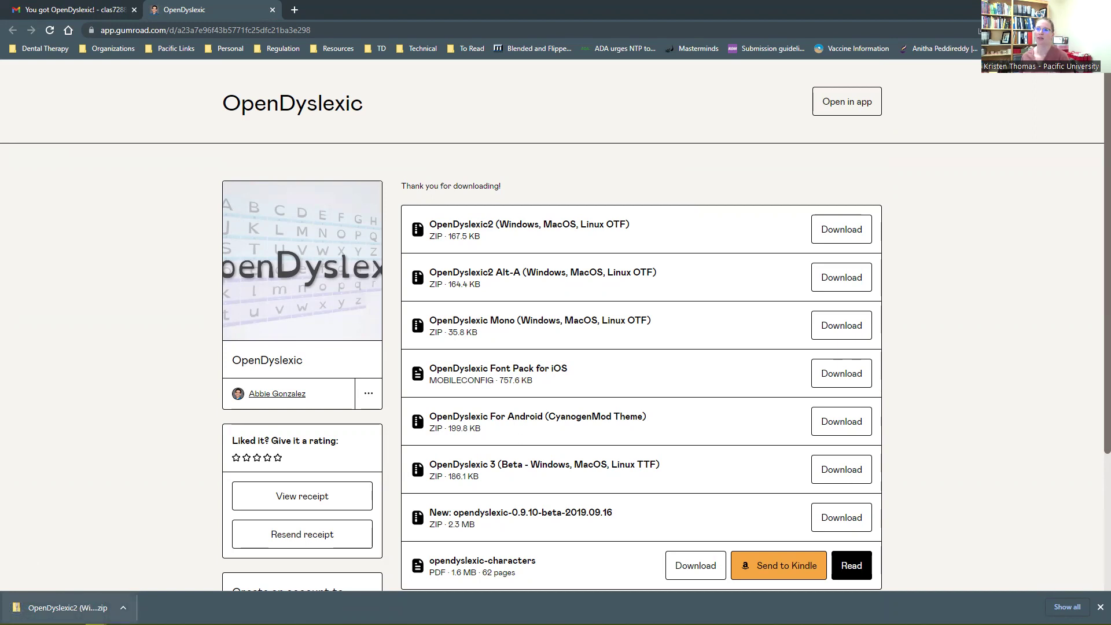
Open the downloaded OpenDyslexic2 ZIP from Chrome's download bar
click(67, 608)
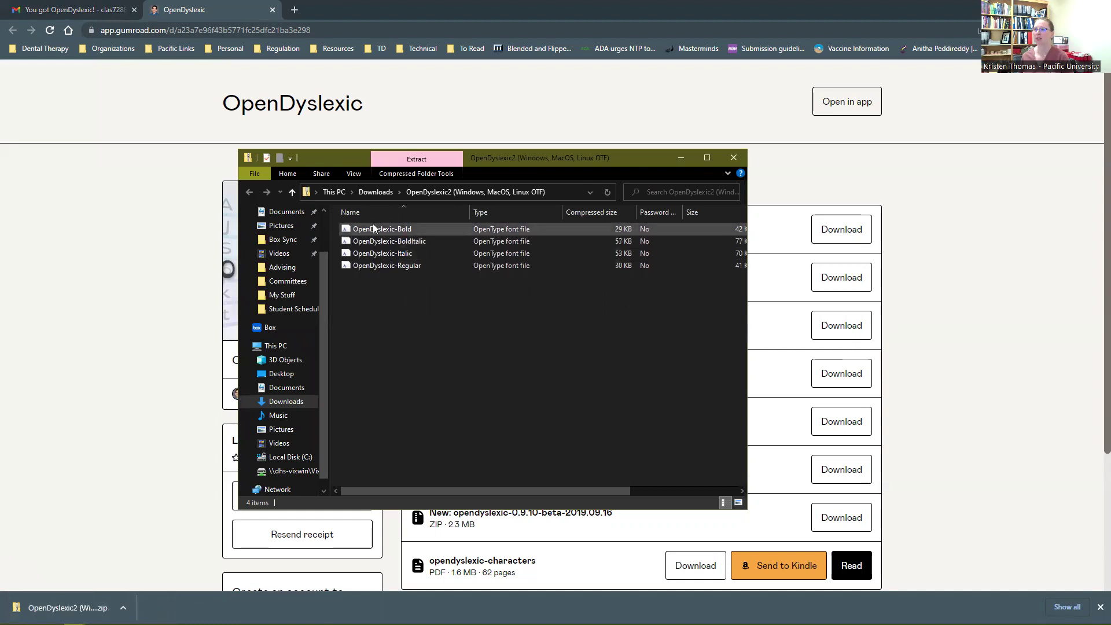
Extract all four OpenDyslexic .otf files from the ZIP into the suggested Downloads folder
click(373, 229)
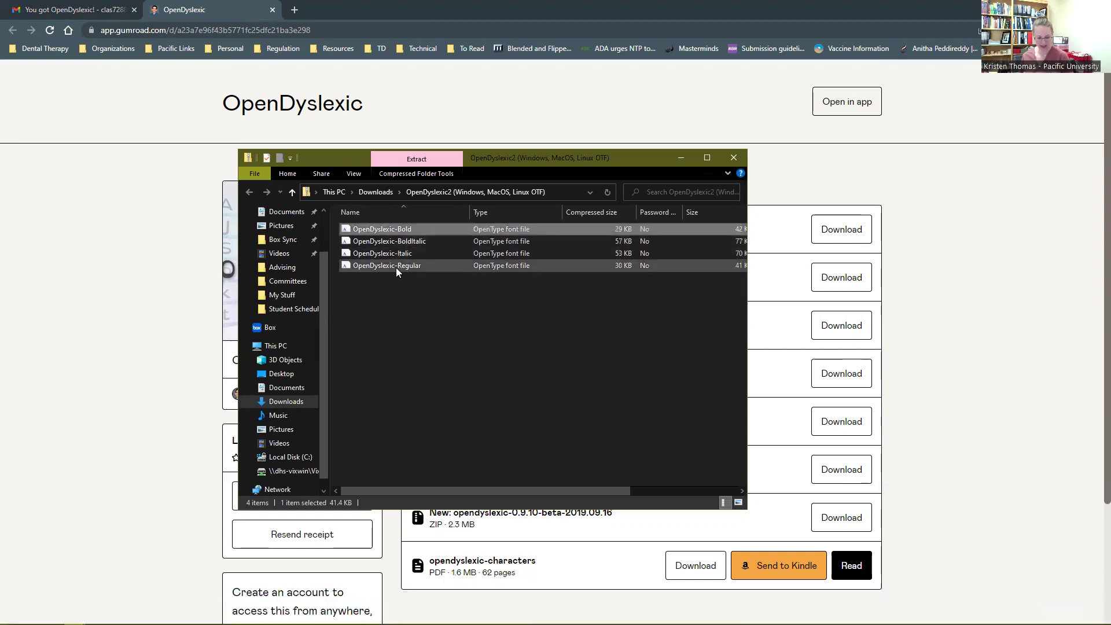
shift+click(396, 267)
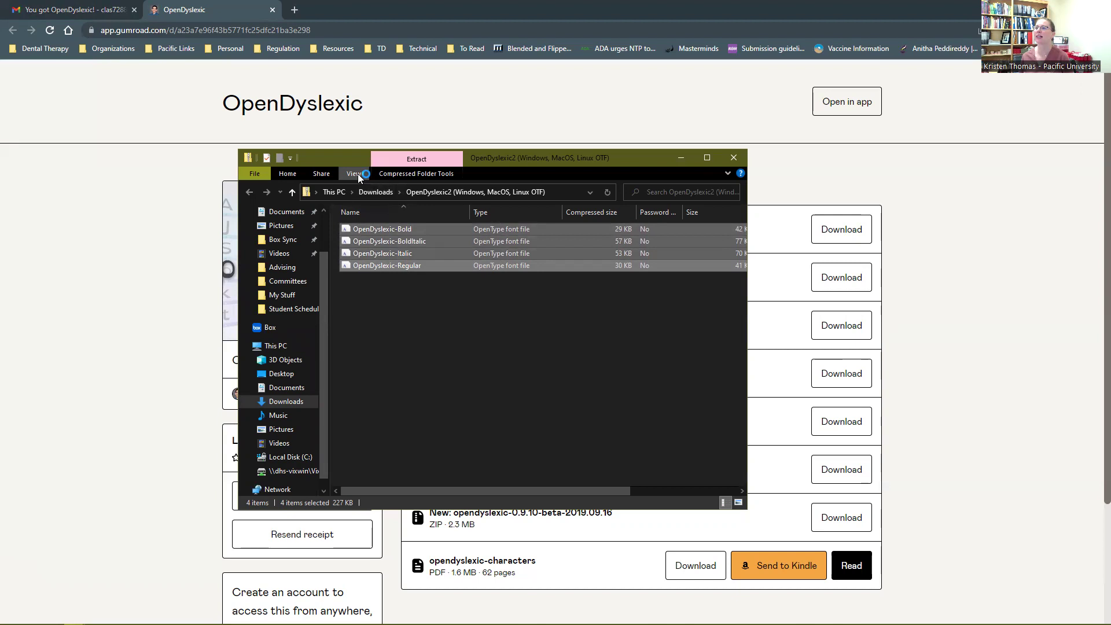
click(402, 172)
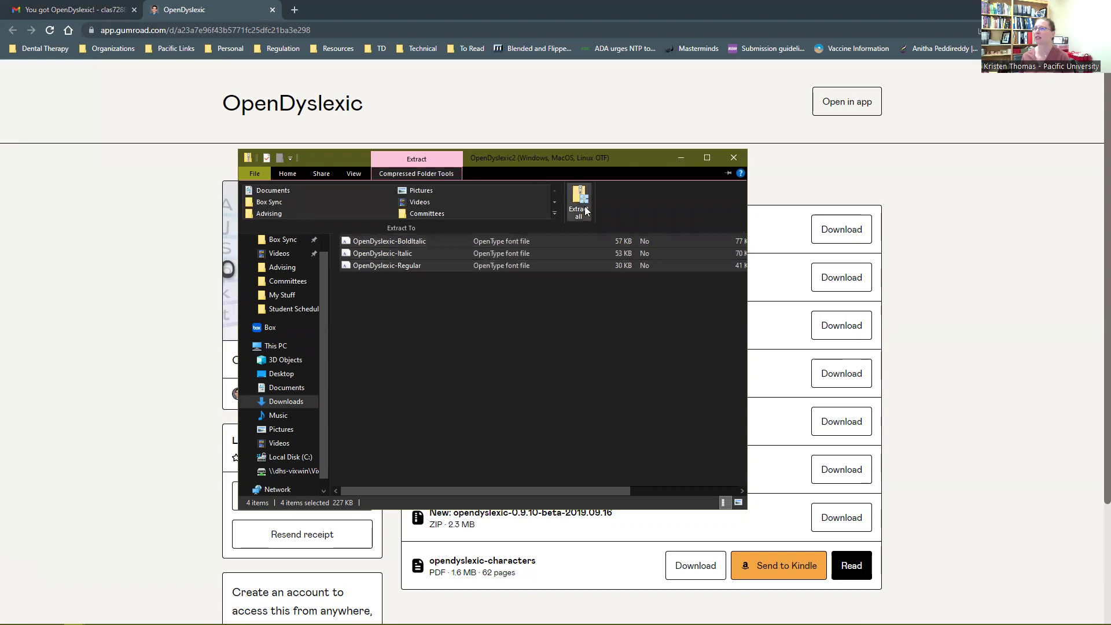
click(565, 433)
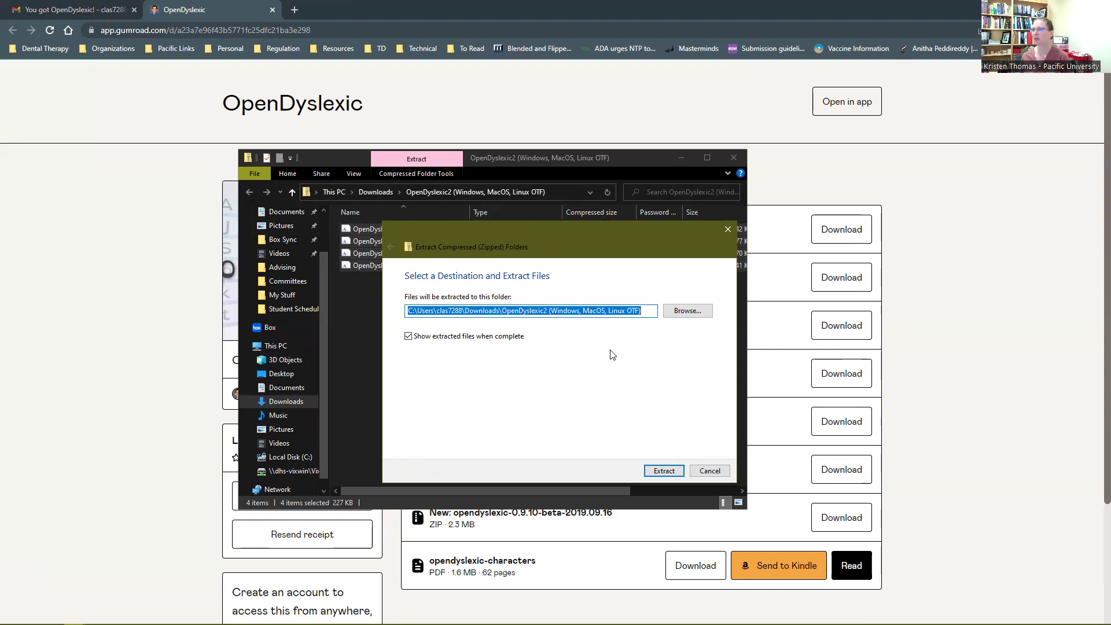
click(505, 311)
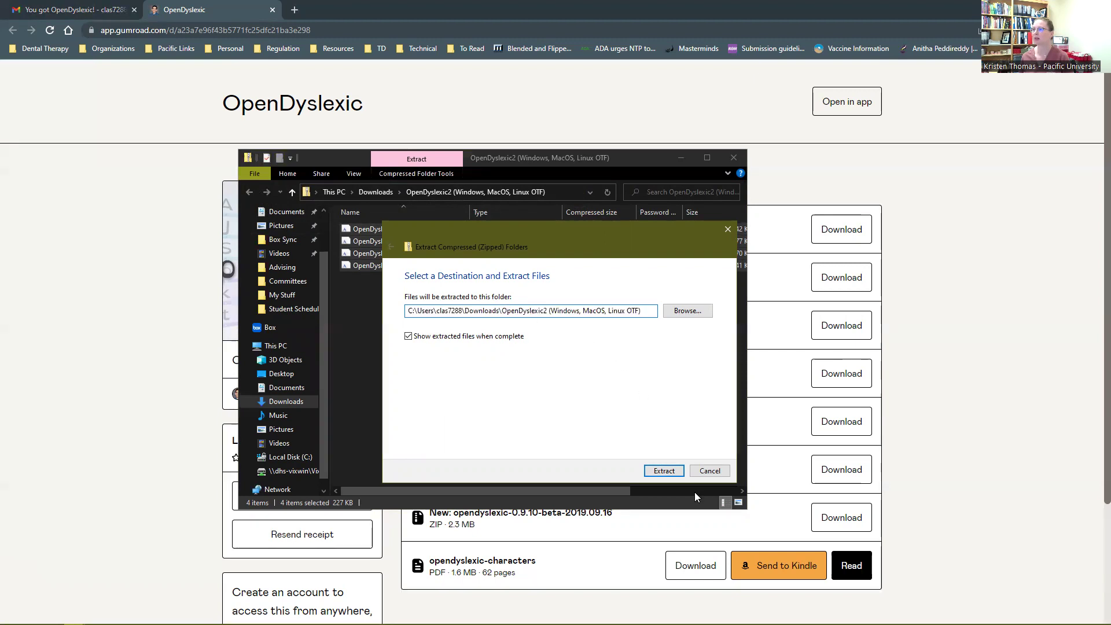
click(664, 471)
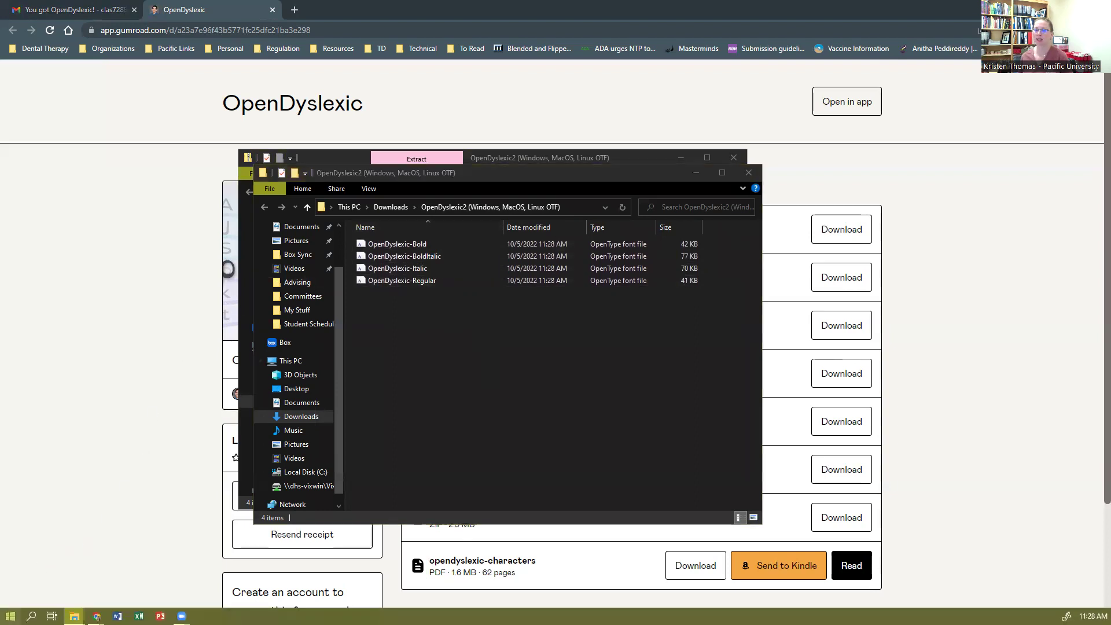
click(11, 616)
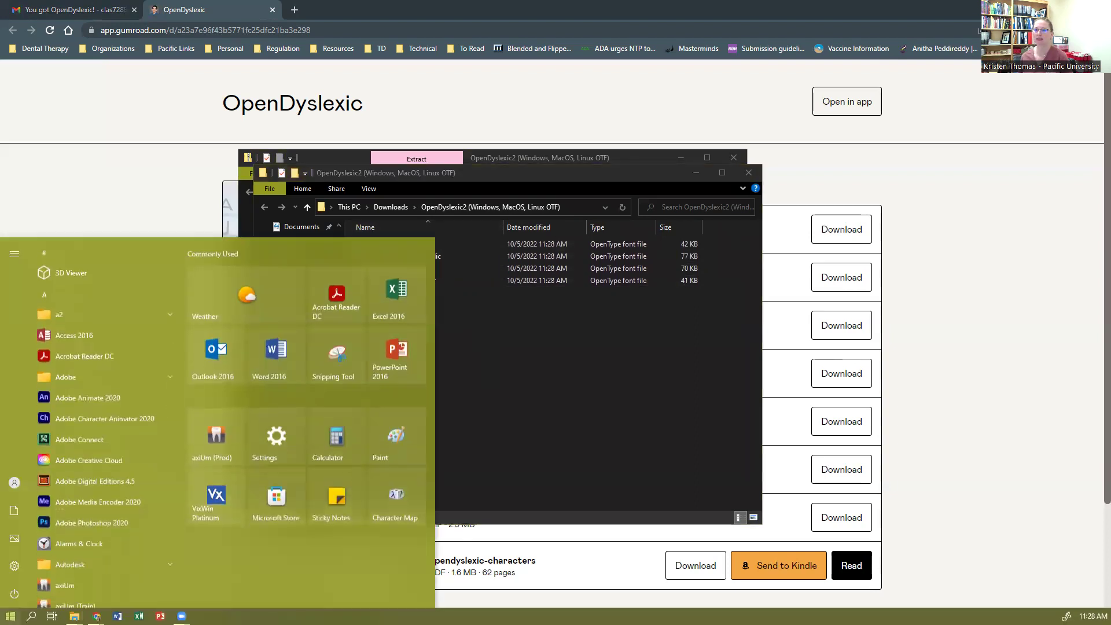
Open Windows Settings, search 'font' to reach the Fonts page, and place it beside the font files
click(13, 566)
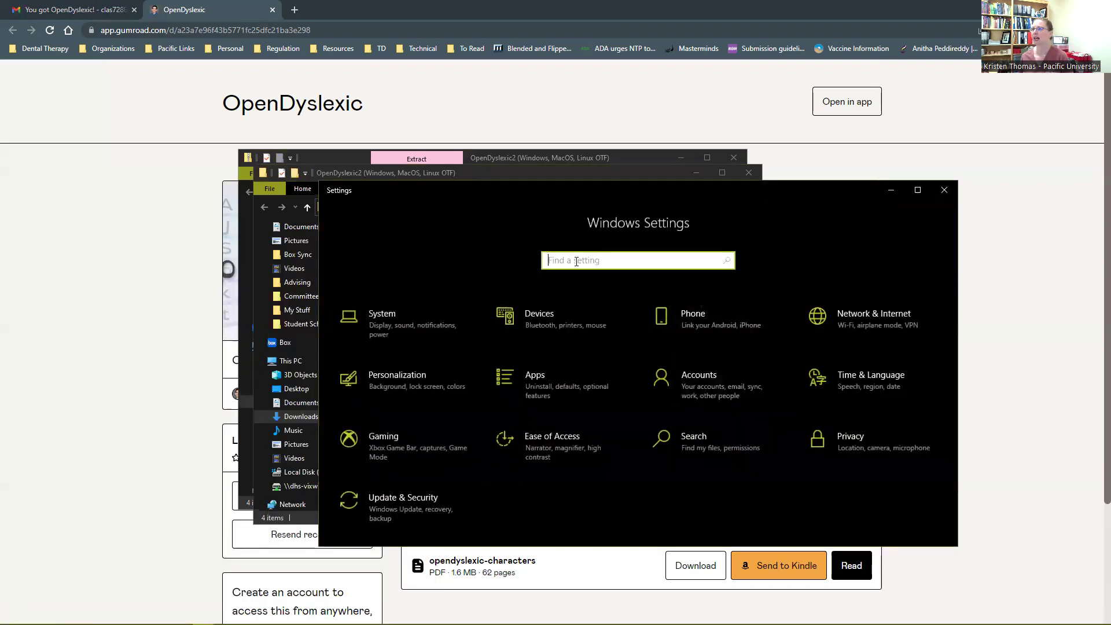
text(font)
key(Return)
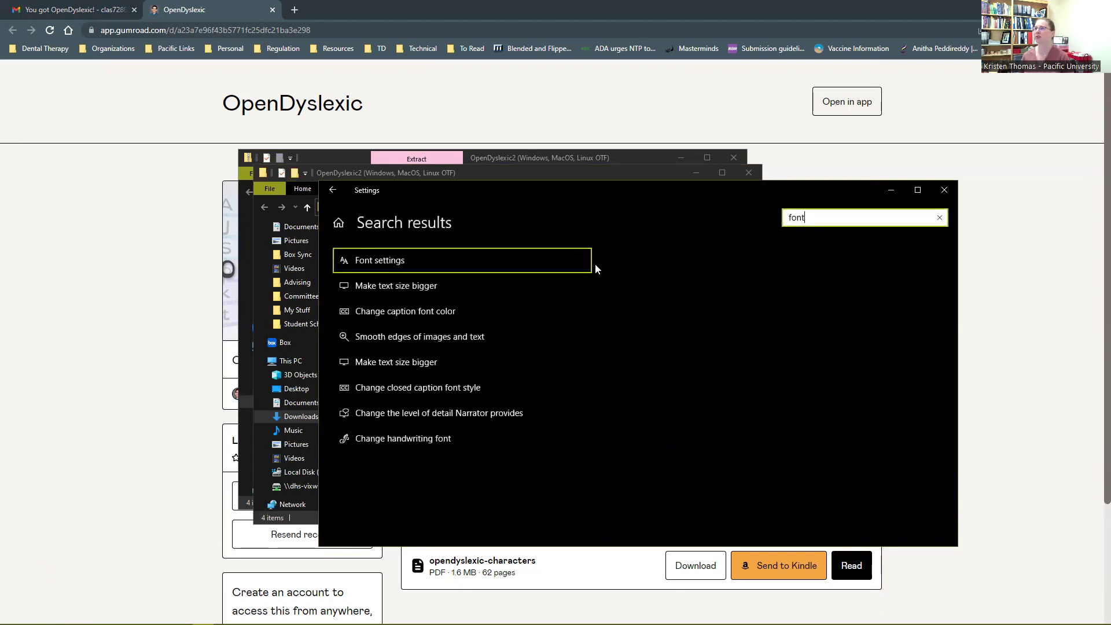
click(382, 259)
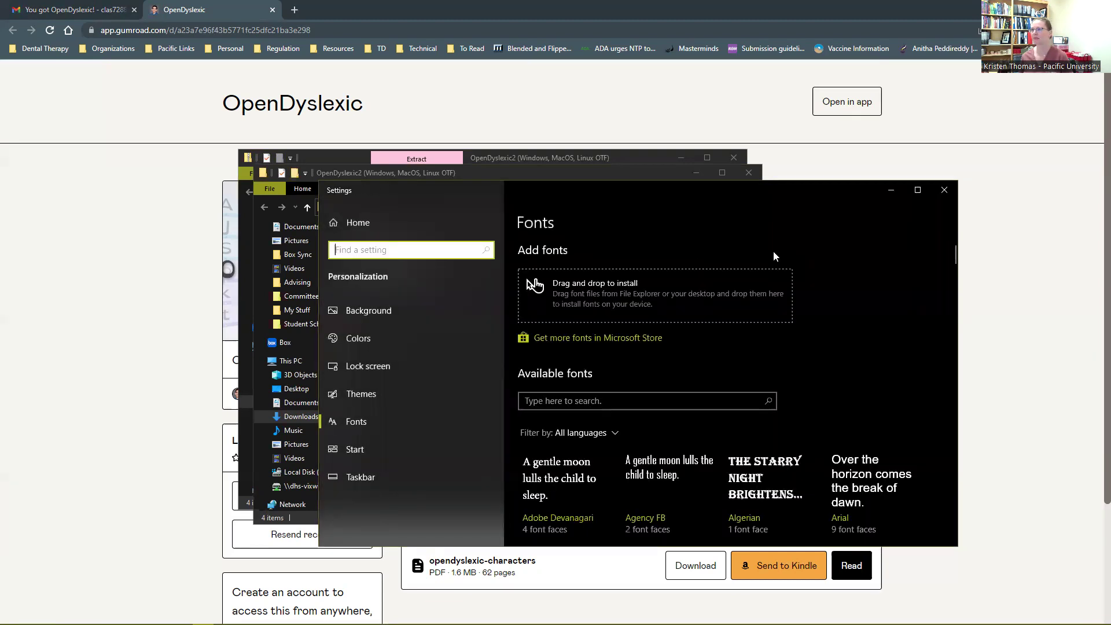
drag(654, 185, 773, 167)
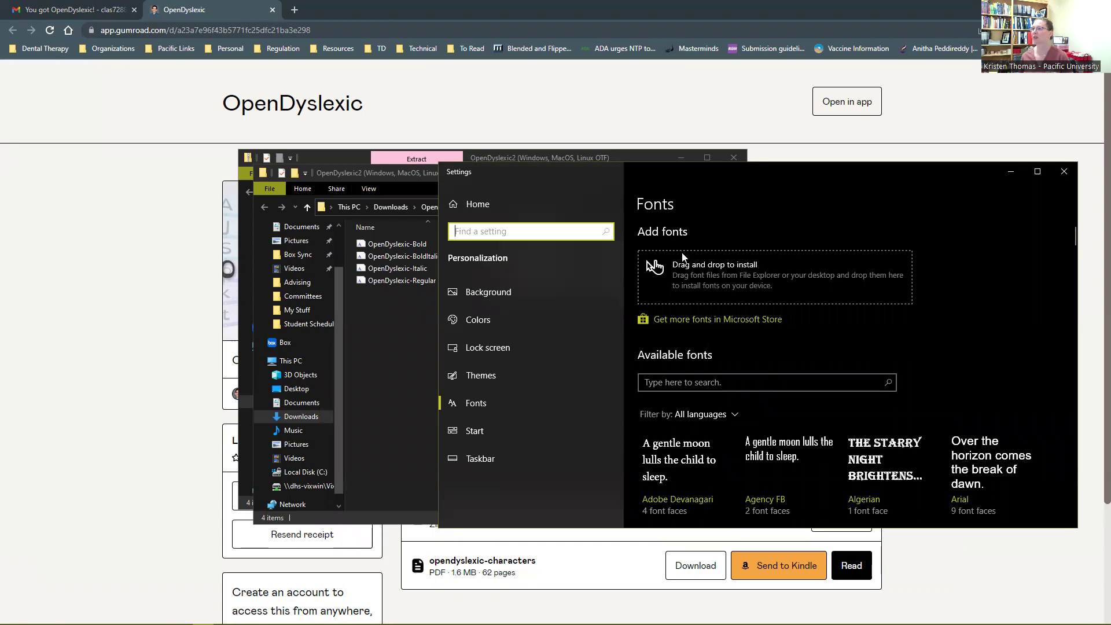
click(406, 174)
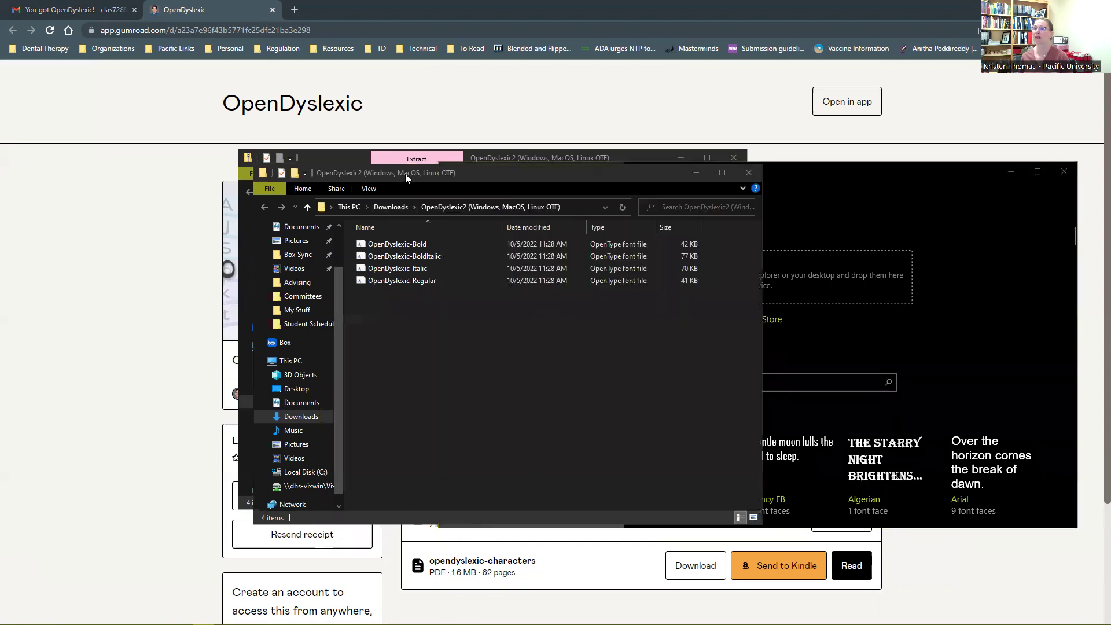
Drag all four OpenDyslexic .otf files onto the Fonts install area, then close the folder window
drag(405, 173, 208, 173)
click(198, 243)
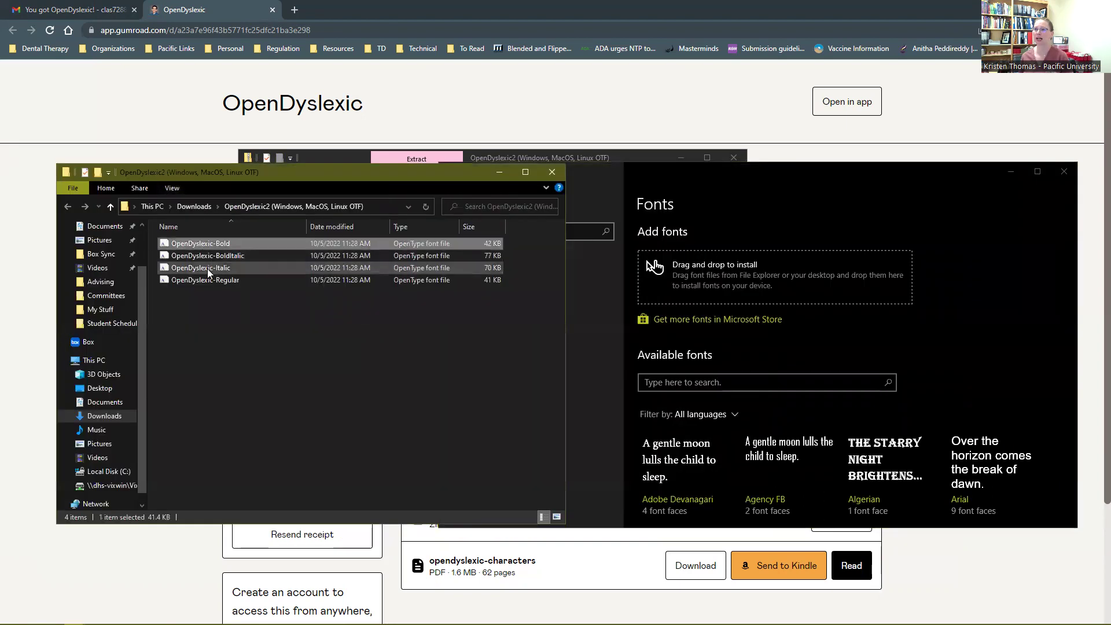
shift+click(210, 281)
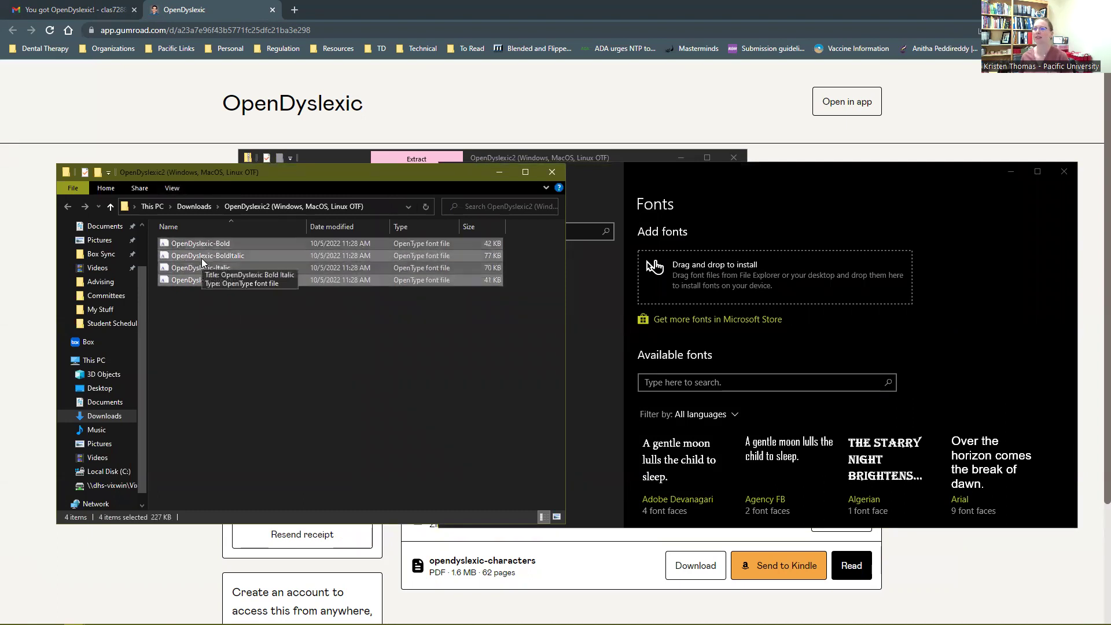
drag(201, 258, 723, 267)
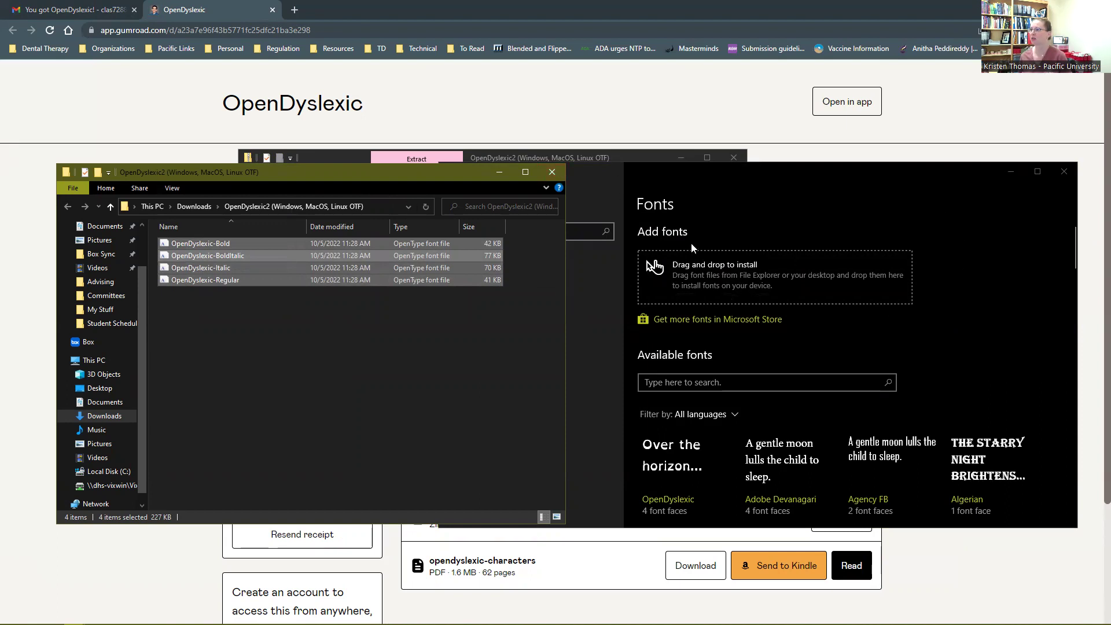
click(552, 172)
scroll(830, 341, down, 10)
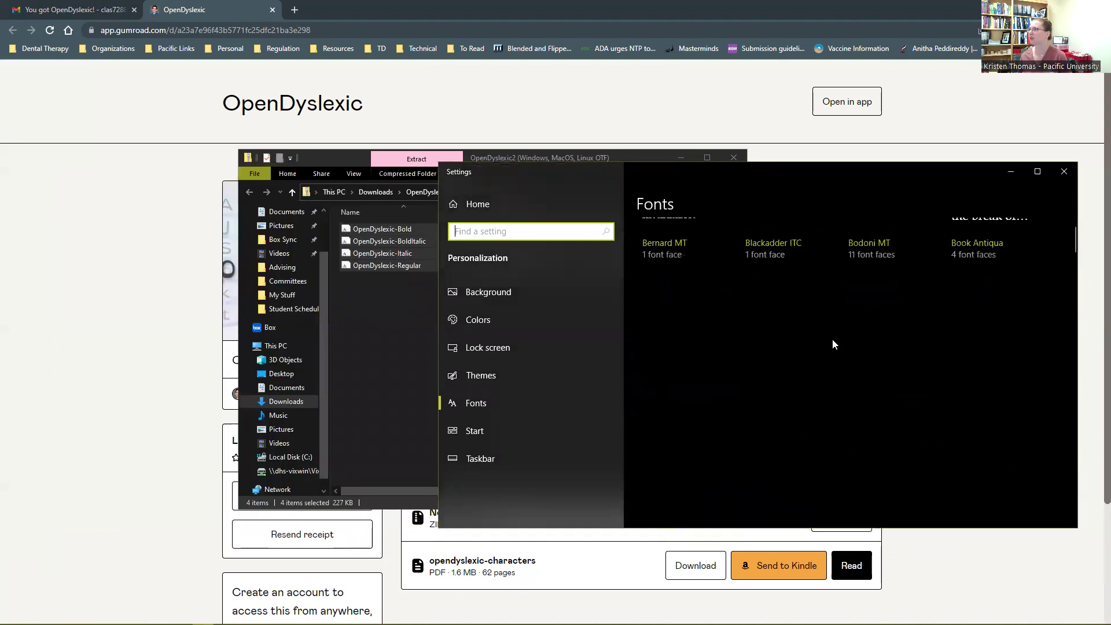
scroll(961, 364, down, 5)
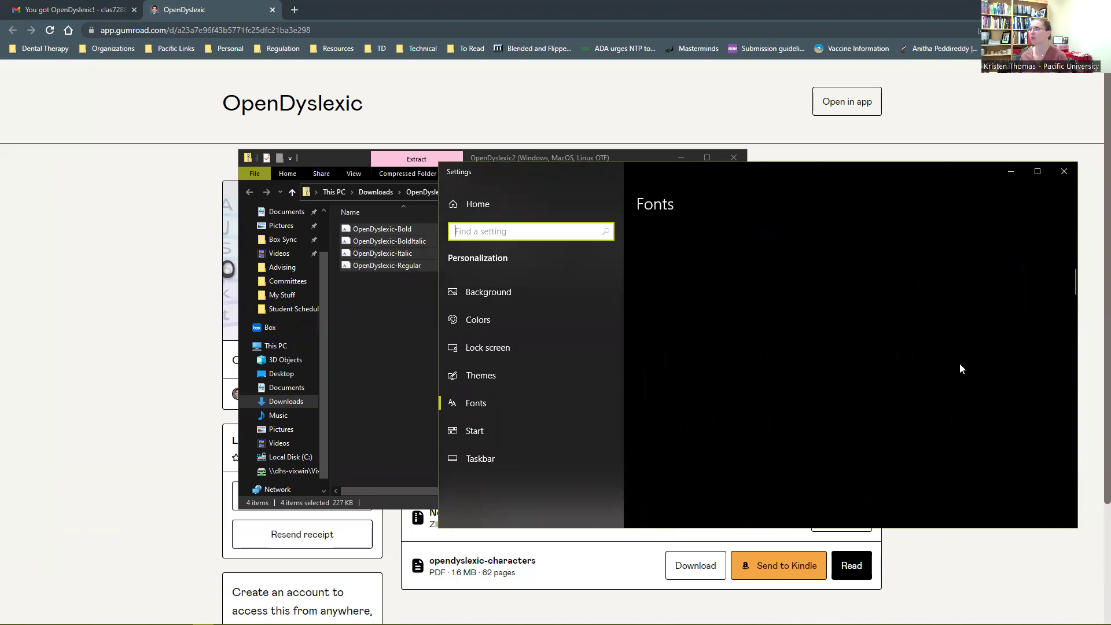
scroll(960, 363, down, 5)
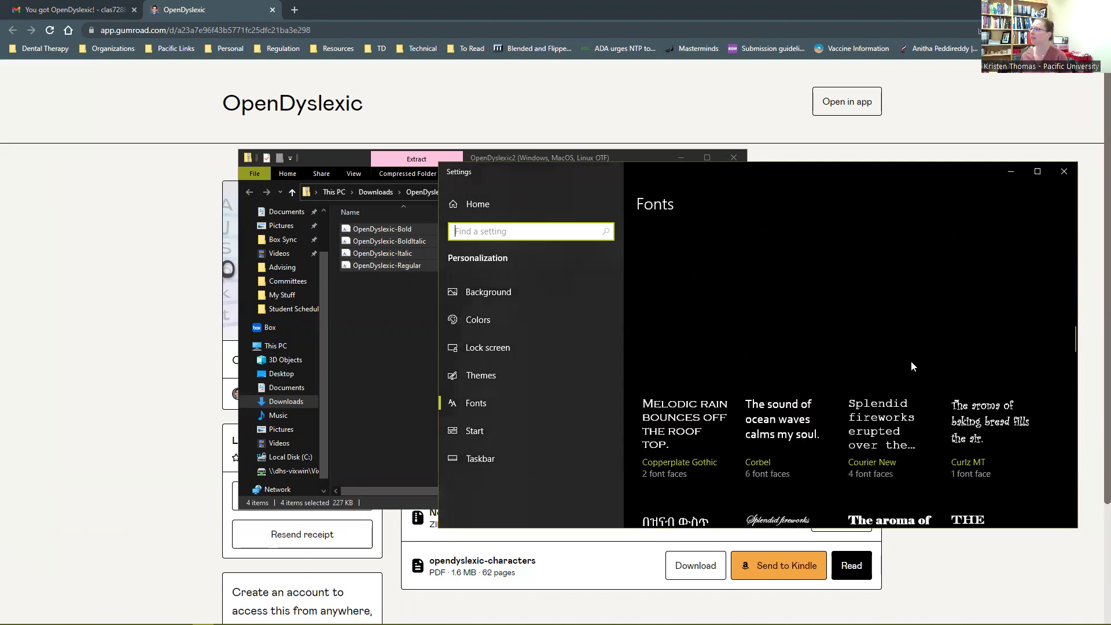
scroll(912, 362, down, 5)
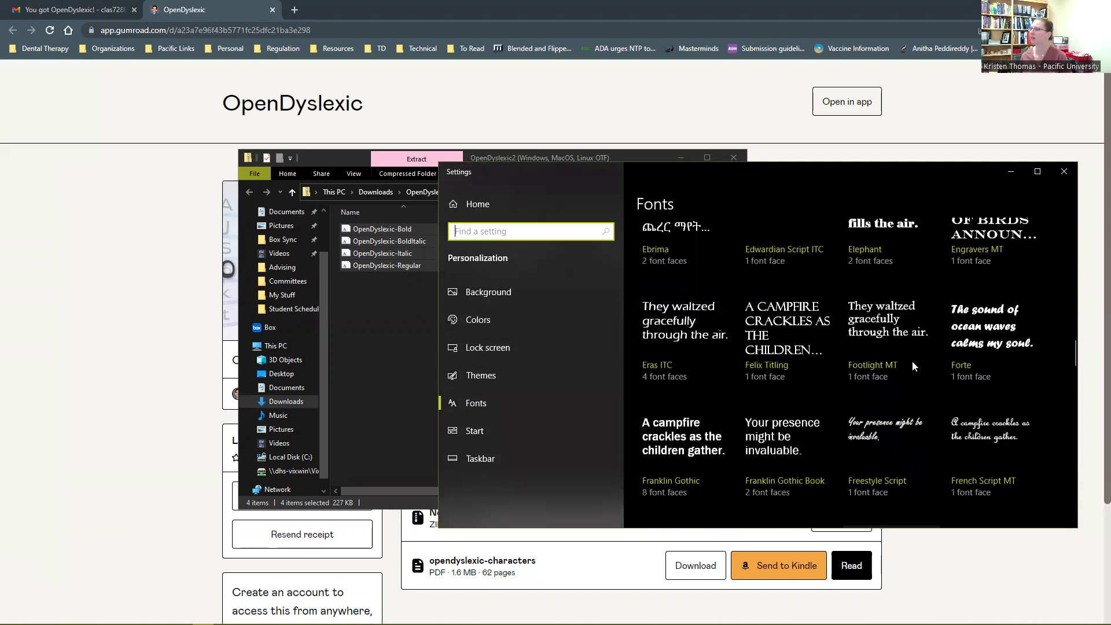
scroll(914, 361, down, 8)
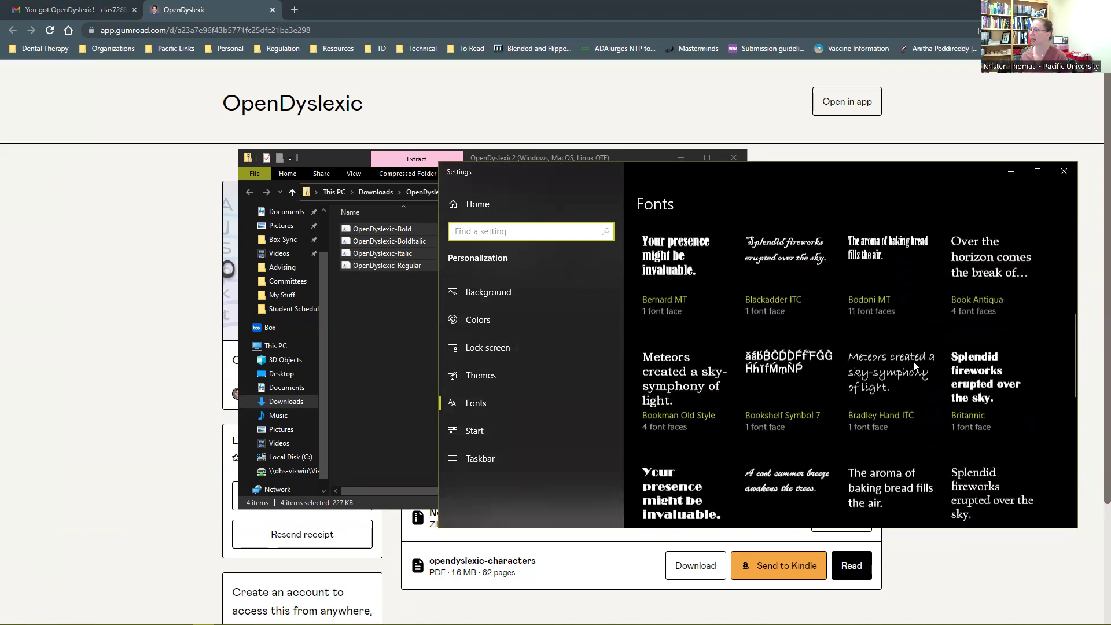
scroll(913, 361, down, 4)
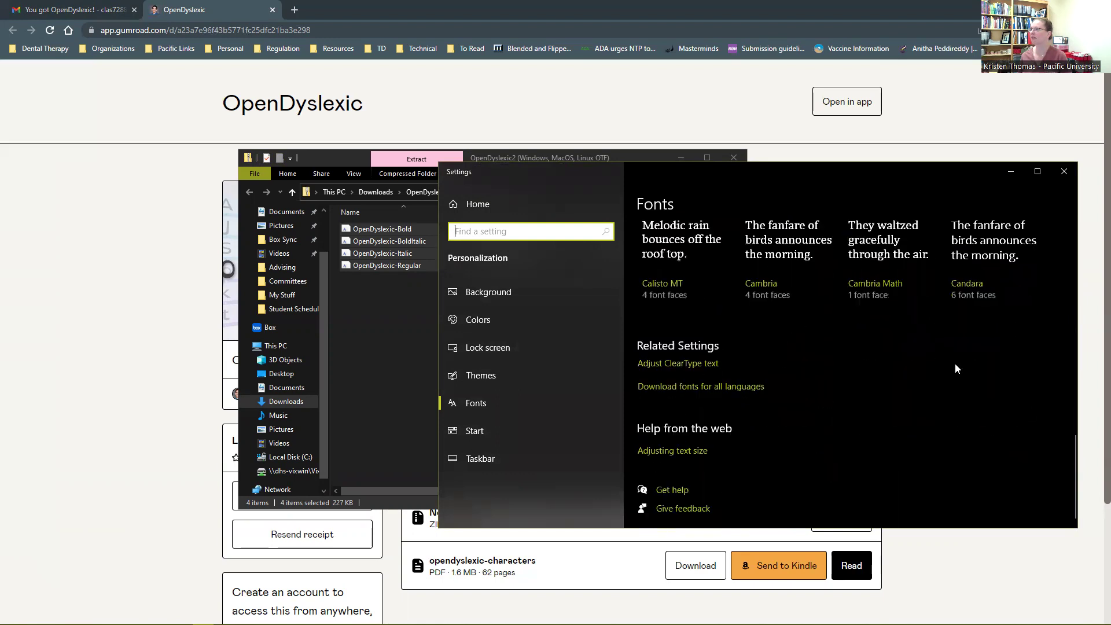
scroll(1030, 407, up, 3)
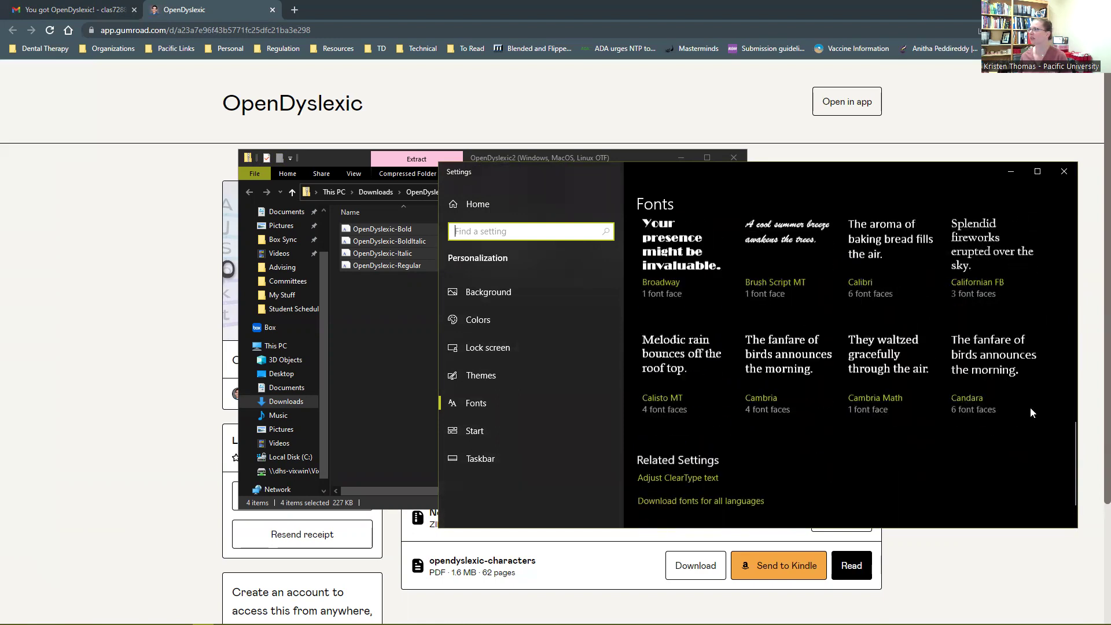
scroll(1030, 408, down, 3)
scroll(1027, 408, up, 15)
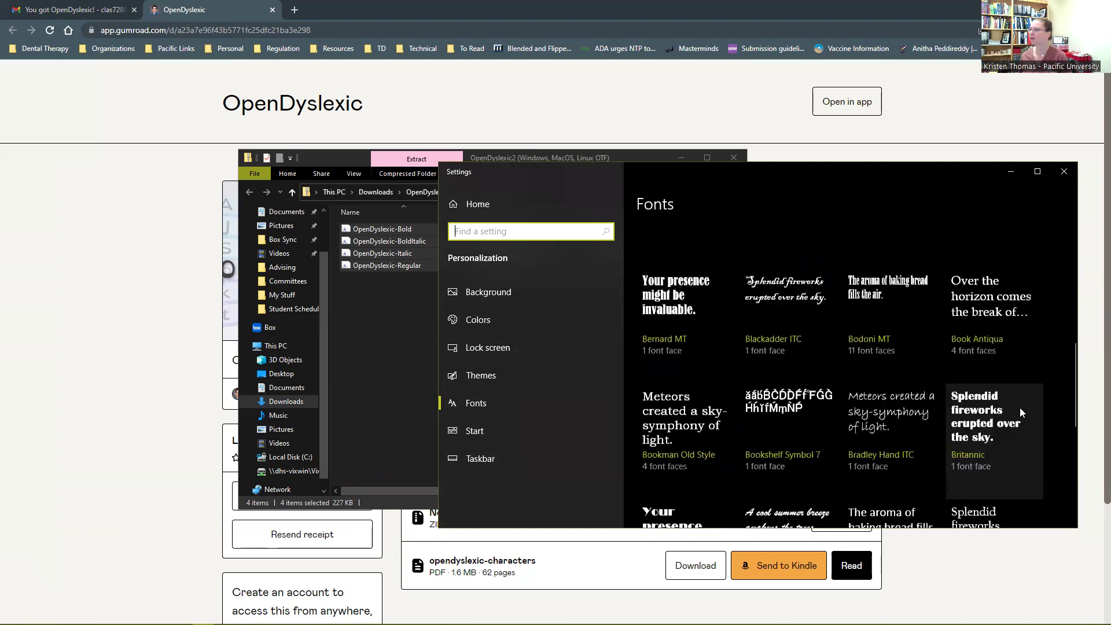